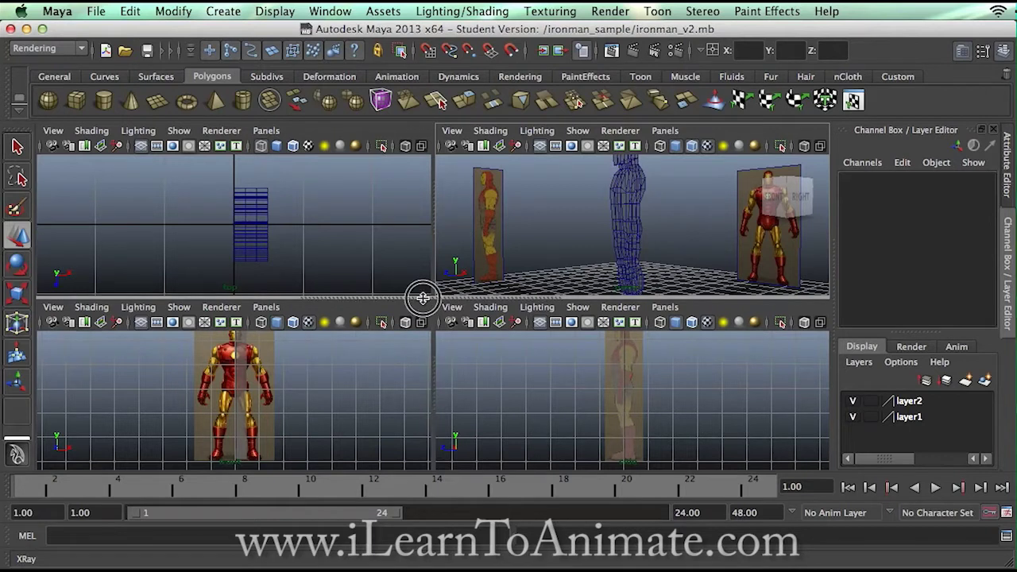
Resize the view panes, maximize the perspective view and orbit around the body mesh and reference images.
left_click_drag(421, 295, 420, 276)
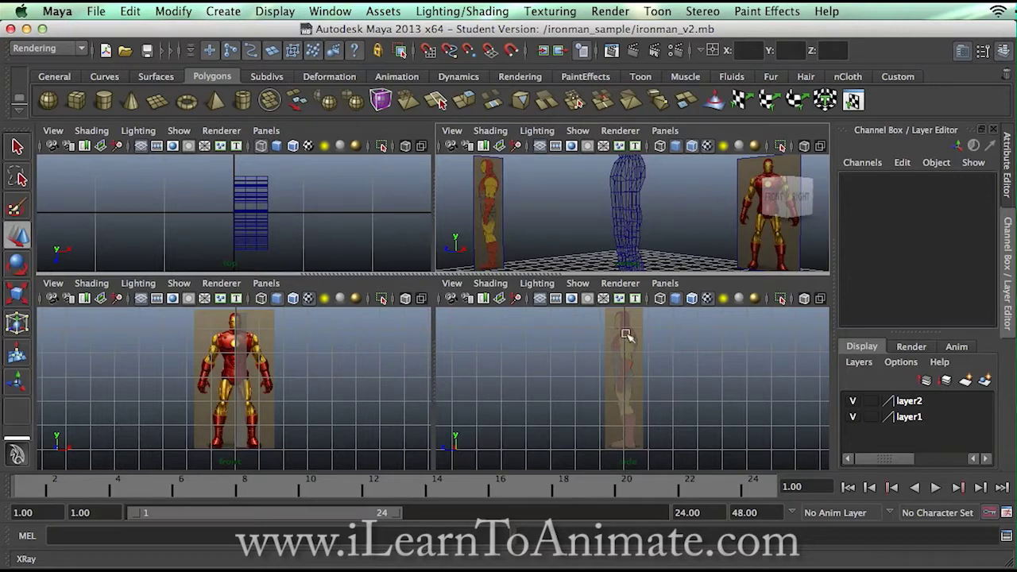
left_click_drag(454, 275, 466, 306)
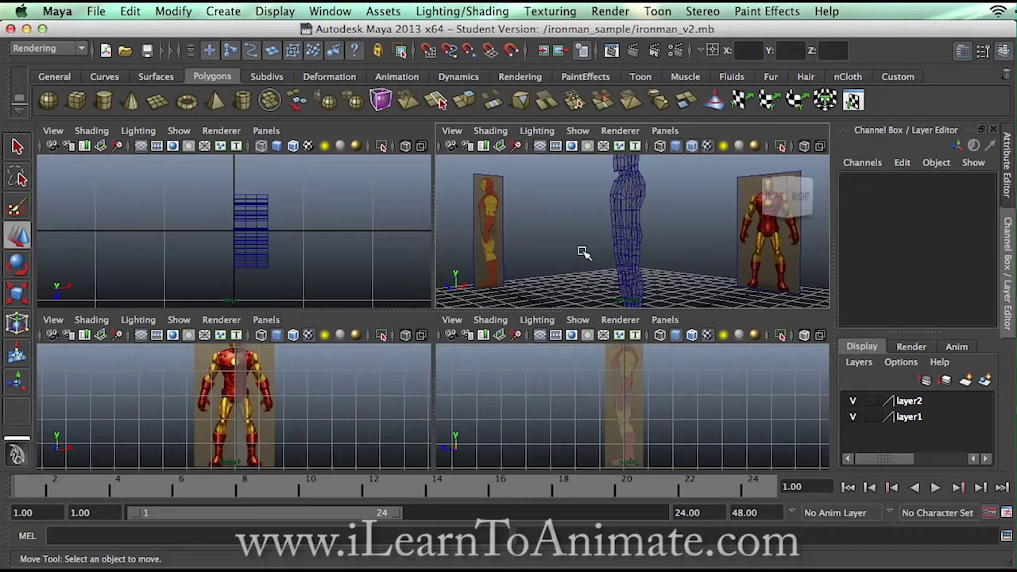
key("space")
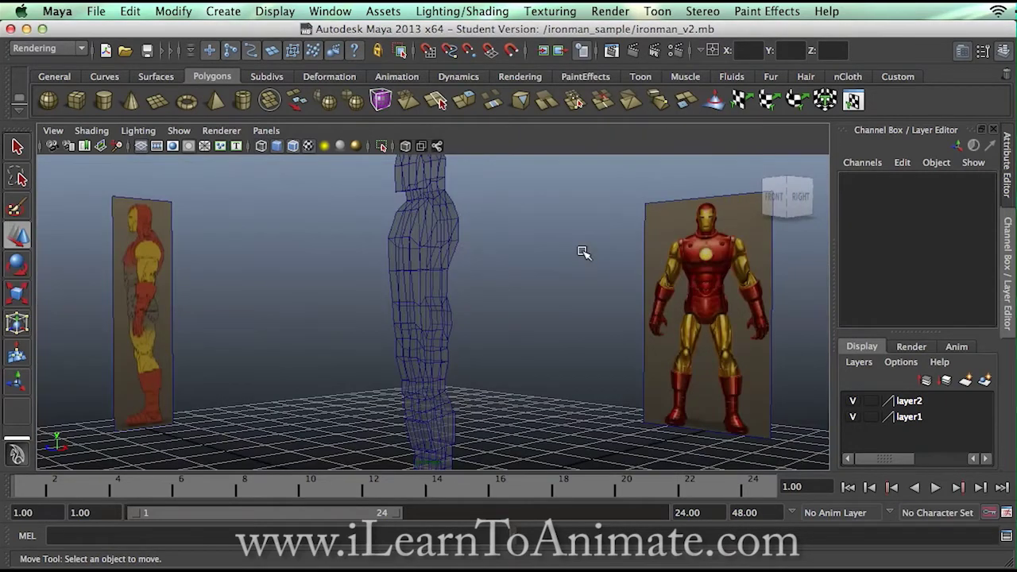
left_click_drag(537, 276, 558, 280, "alt")
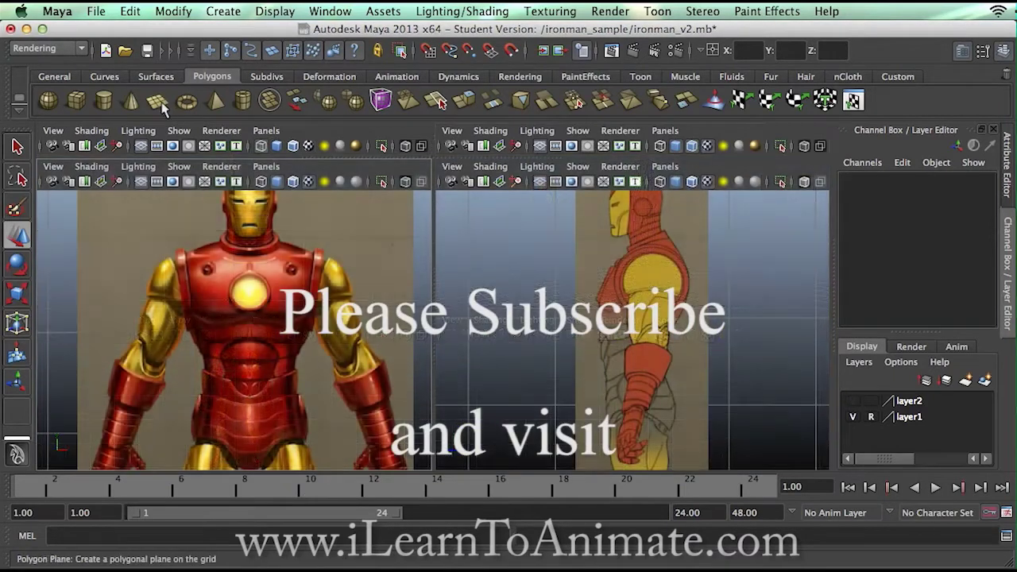
Draw a polygon plane about 1.16 wide and 2.28 high over the torso in the side view.
left_click(161, 105)
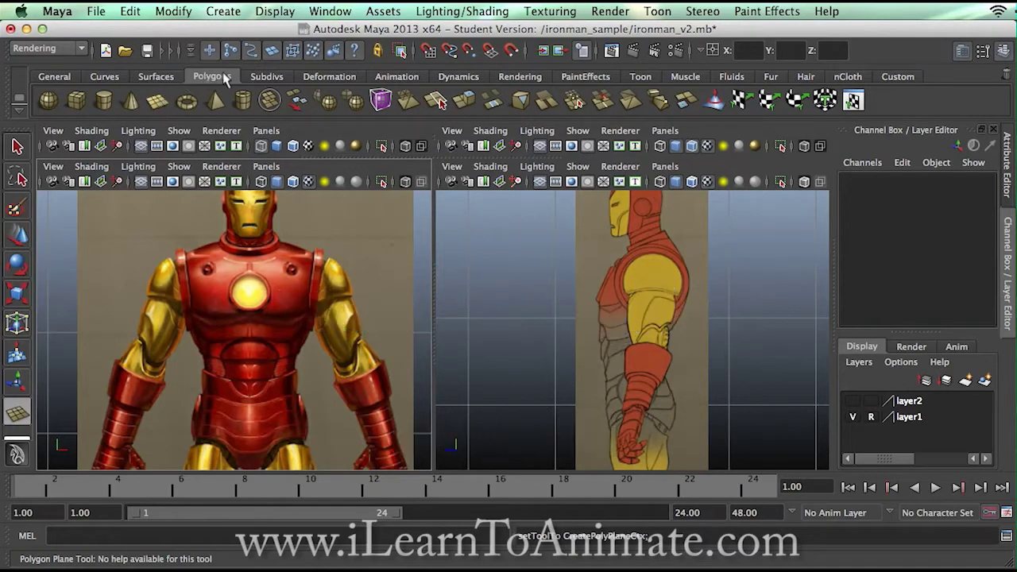
left_click(154, 103)
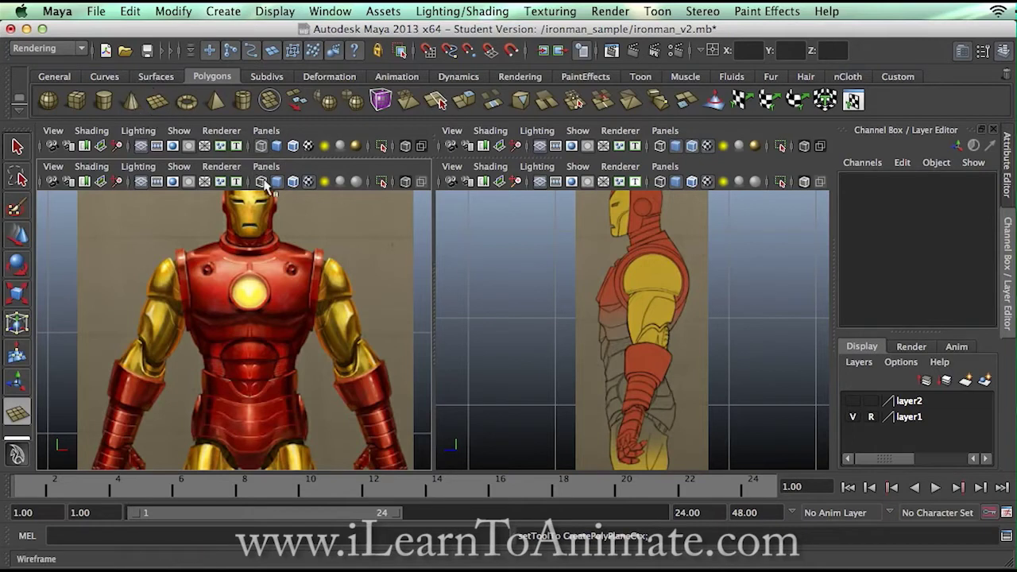
left_click_drag(592, 239, 692, 436)
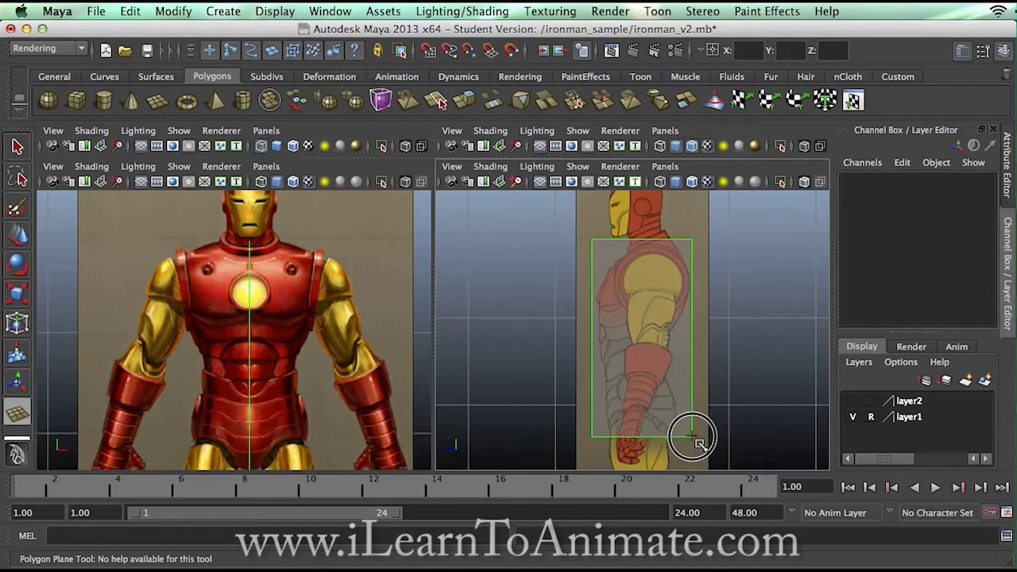
key("w")
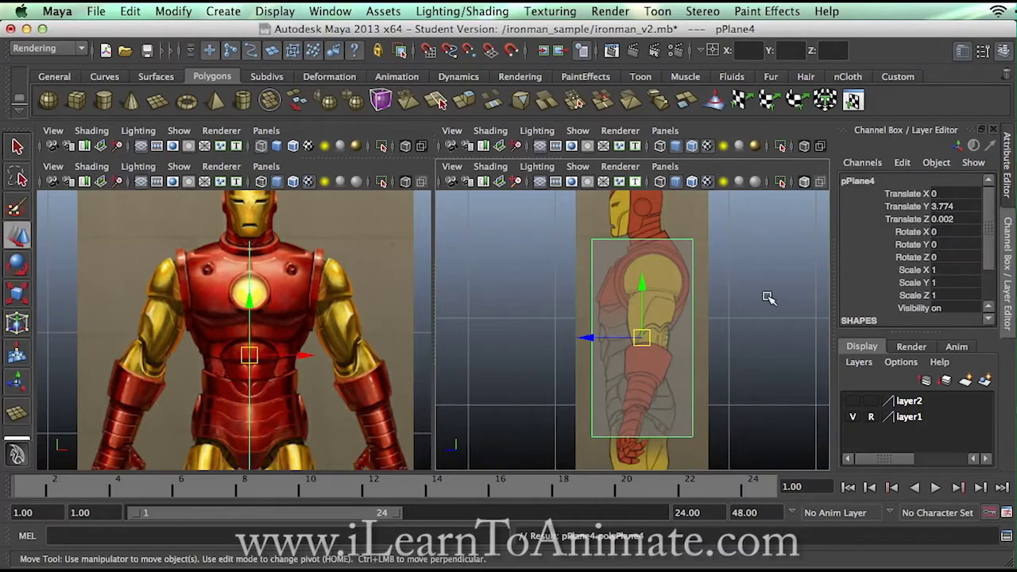
Set the torso plane's width subdivisions to 7 and height subdivisions to 7.
left_click_drag(986, 223, 988, 259)
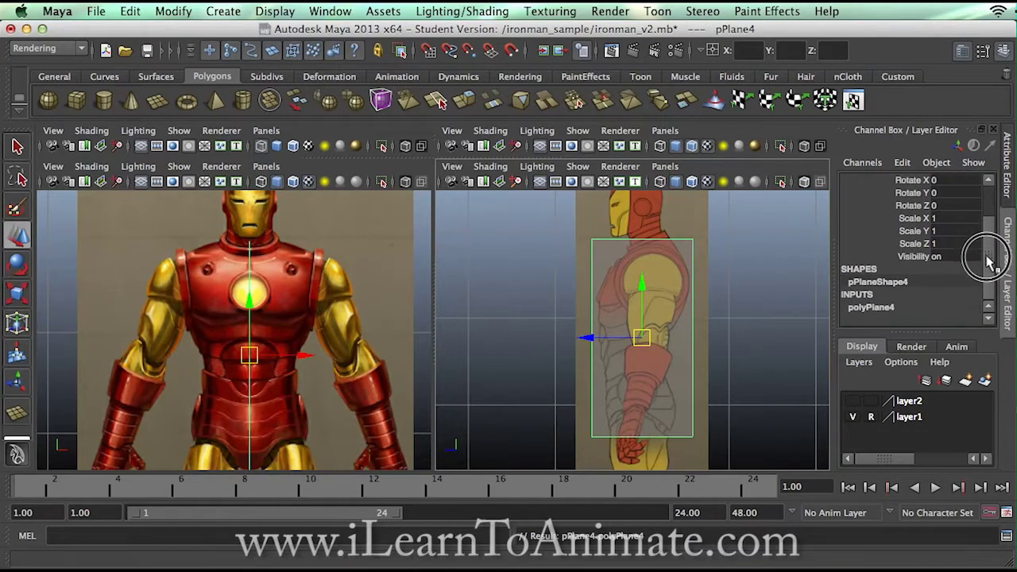
left_click(871, 307)
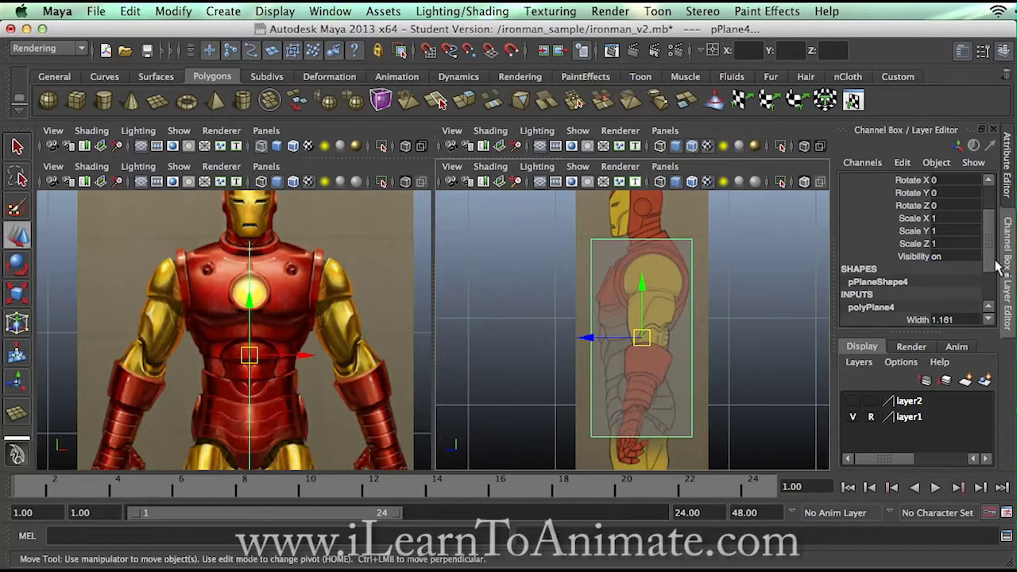
scroll(998, 267, "down", 3)
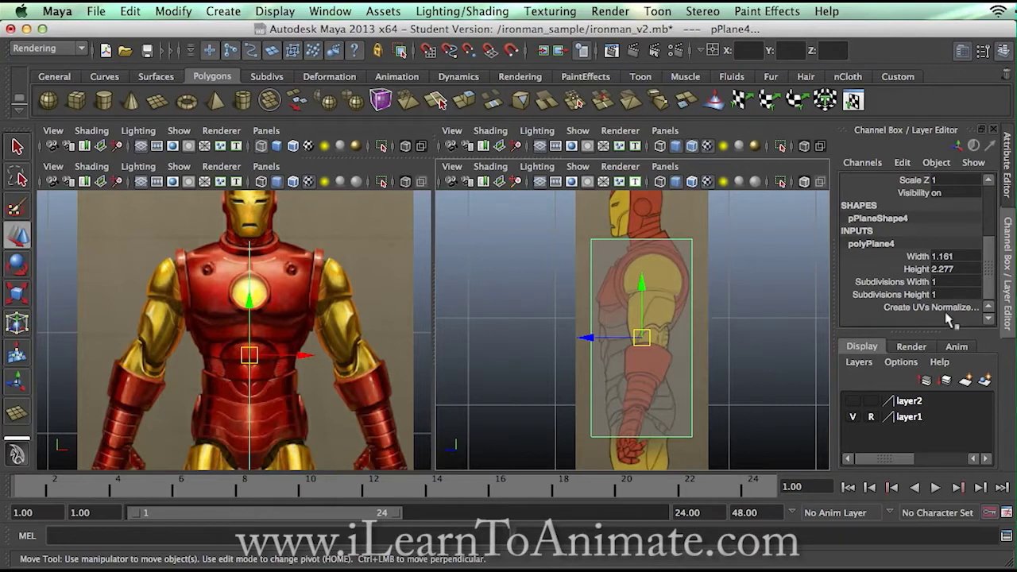
left_click(896, 283)
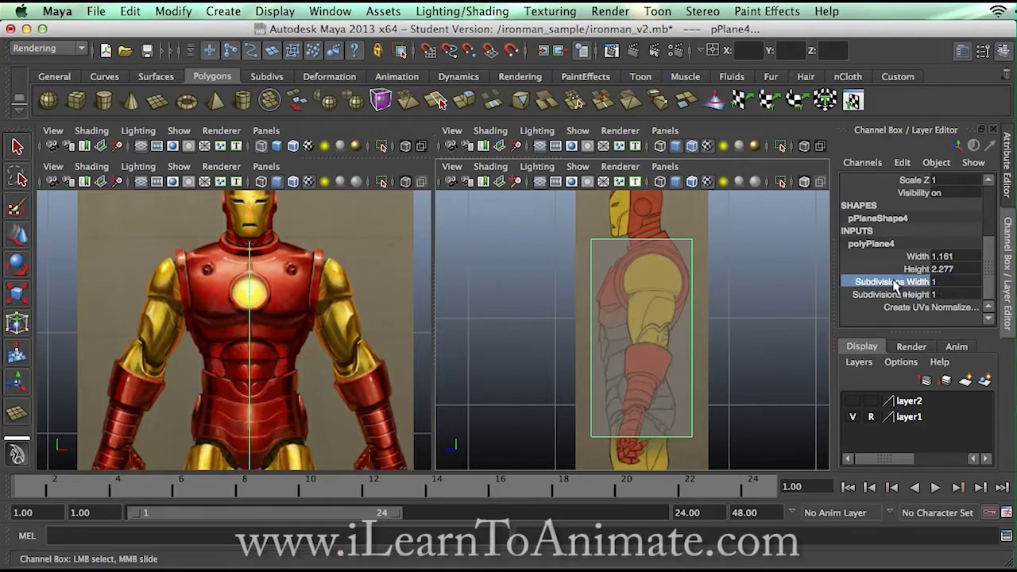
double_click(936, 282)
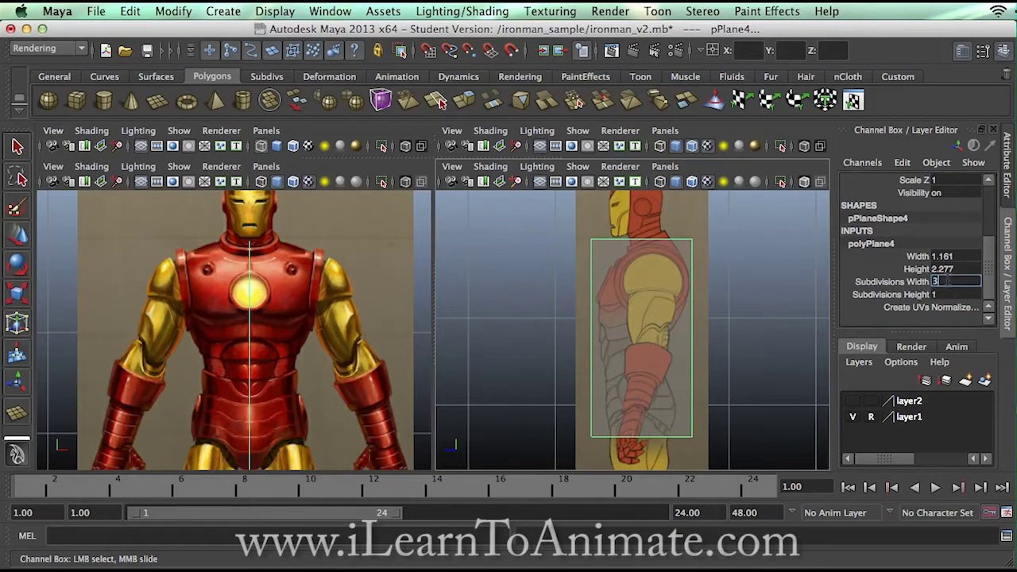
type("3")
key("Return")
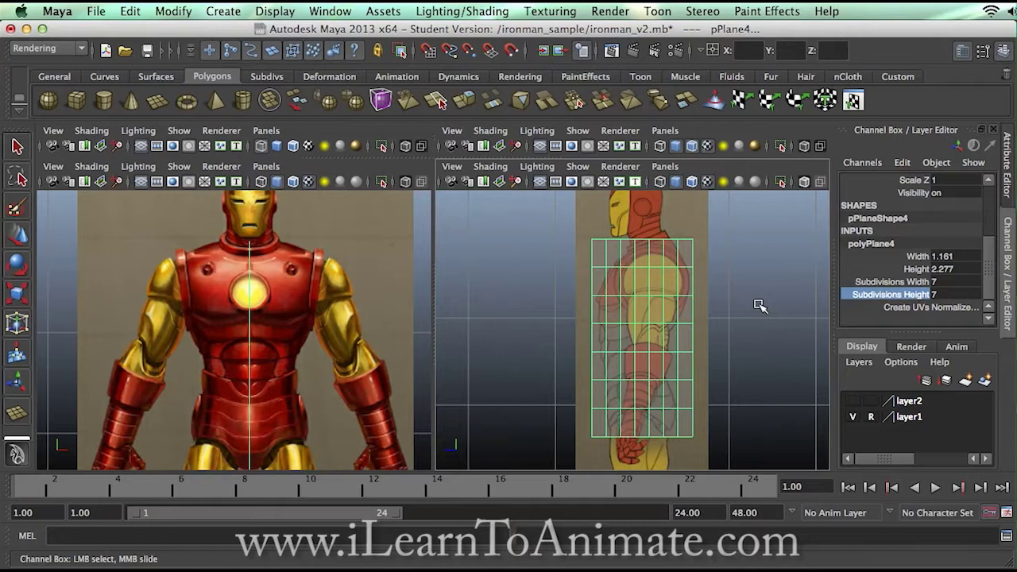
Examine how the subdivided plane's grid lines up with the torso in the side reference image.
scroll(759, 305, "up", 3)
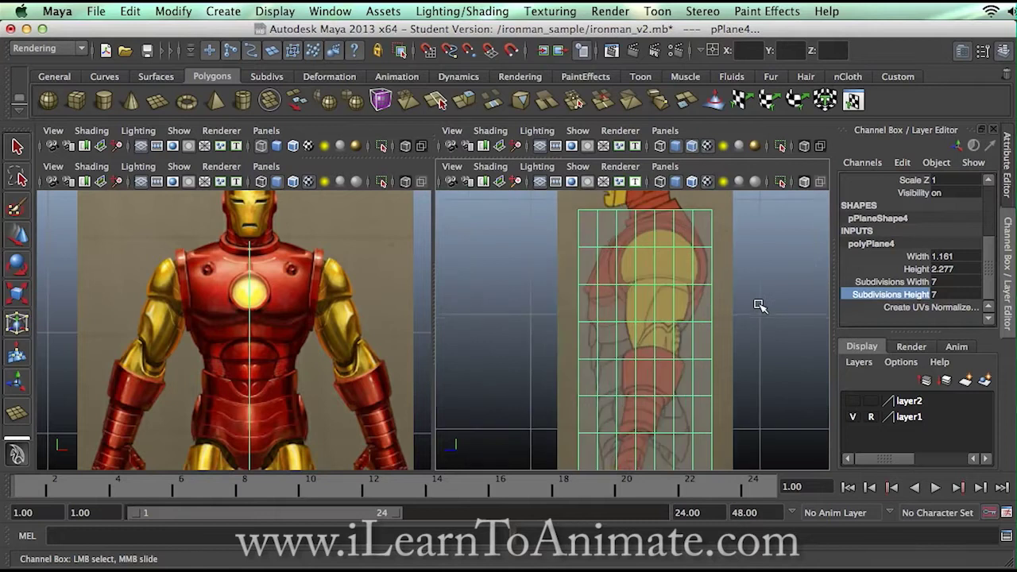
middle_click_drag(755, 329, 749, 318, "alt")
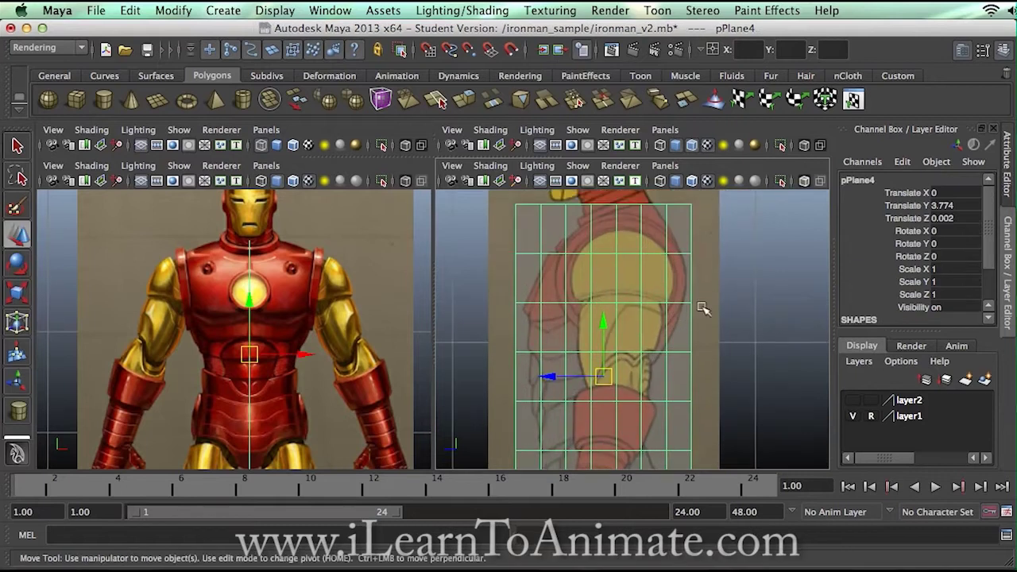
scroll(704, 311, "down", 5)
middle_click_drag(677, 340, 701, 316, "alt")
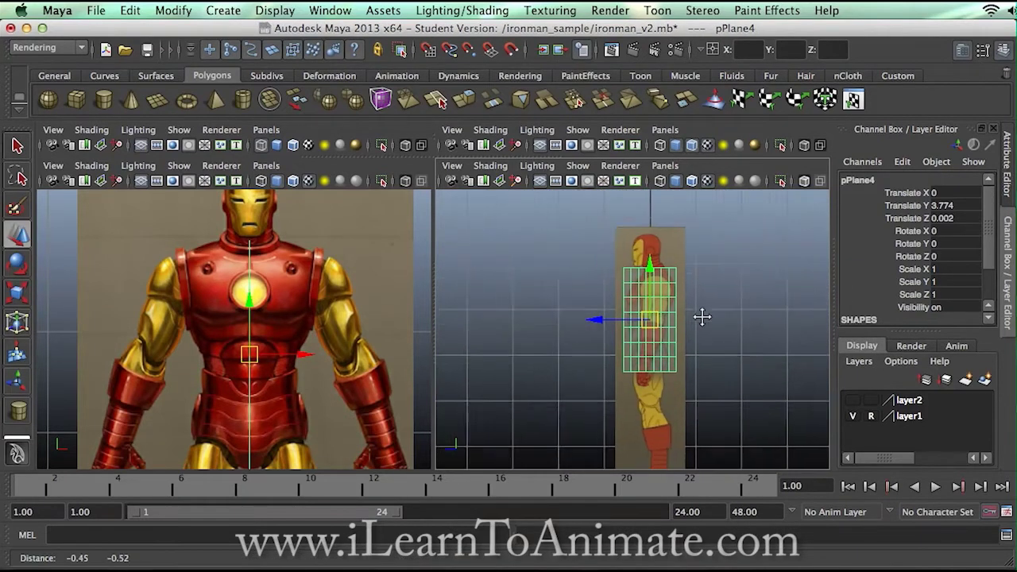
scroll(702, 318, "up", 2)
scroll(701, 306, "up", 3)
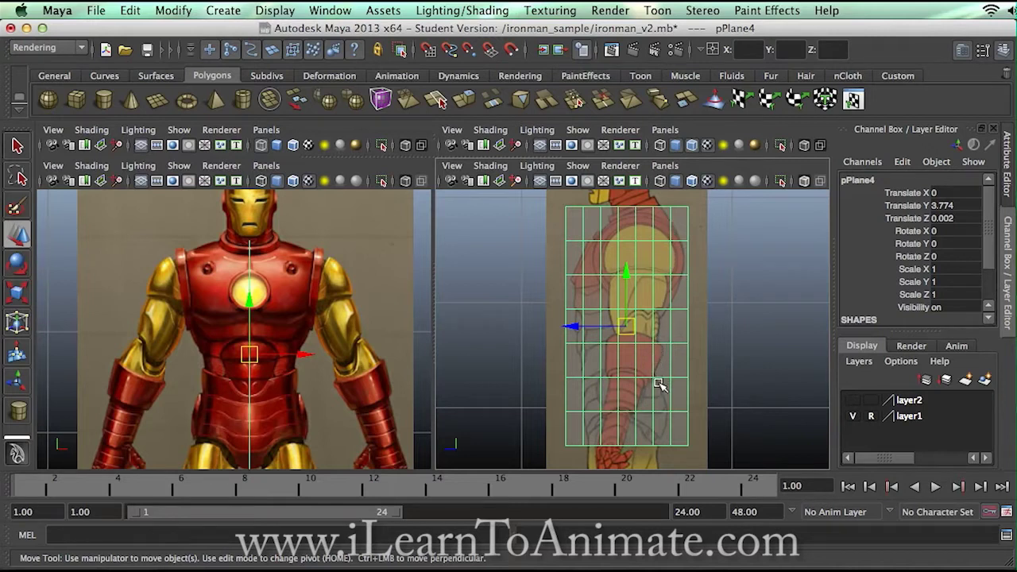
middle_click_drag(657, 324, 697, 317, "alt")
scroll(697, 316, "down", 1)
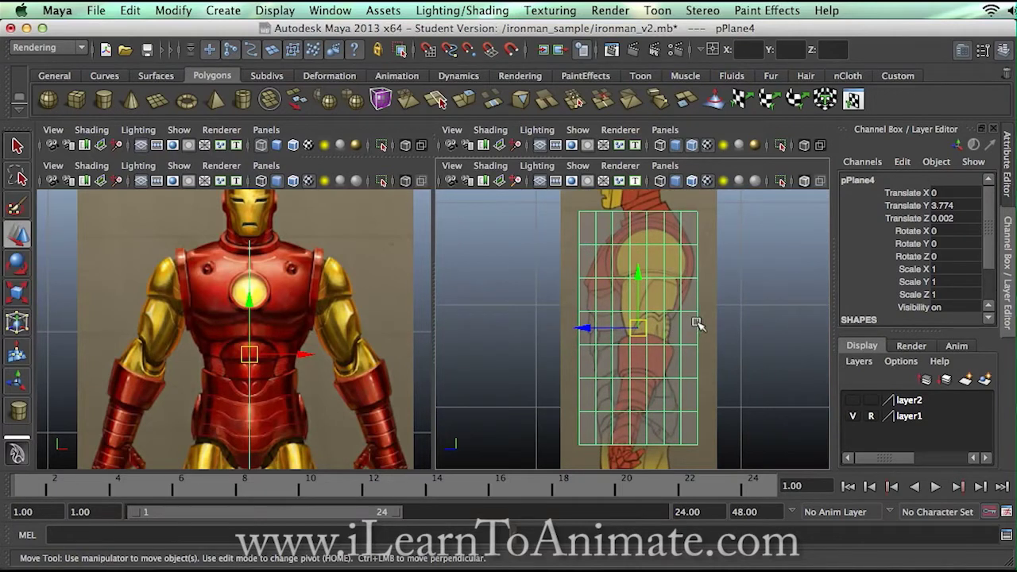
middle_click_drag(704, 318, 718, 318, "alt")
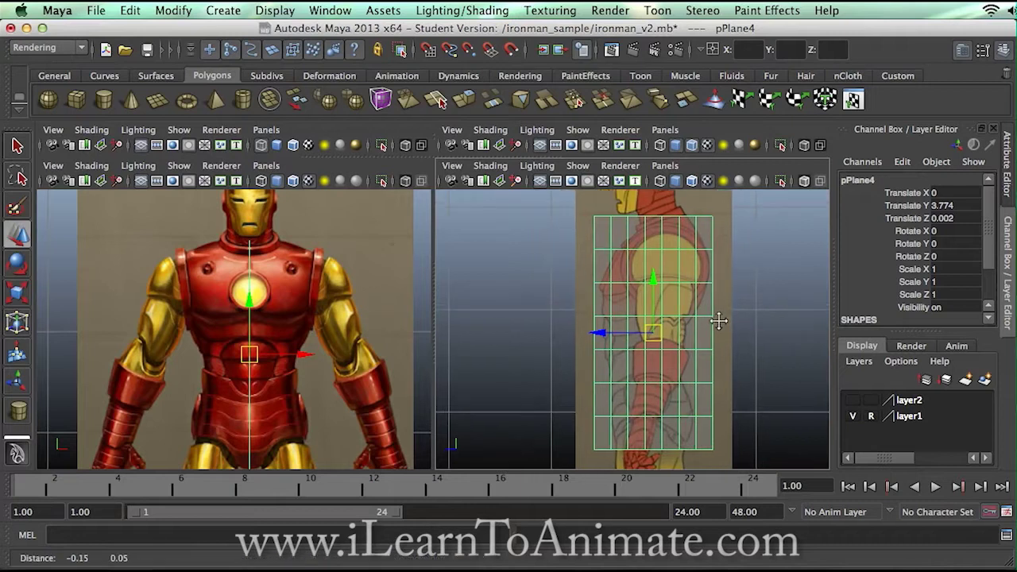
Switch the plane to vertex editing and try selecting its two lowest vertex rows for scaling.
right_click_drag(720, 322, 680, 318)
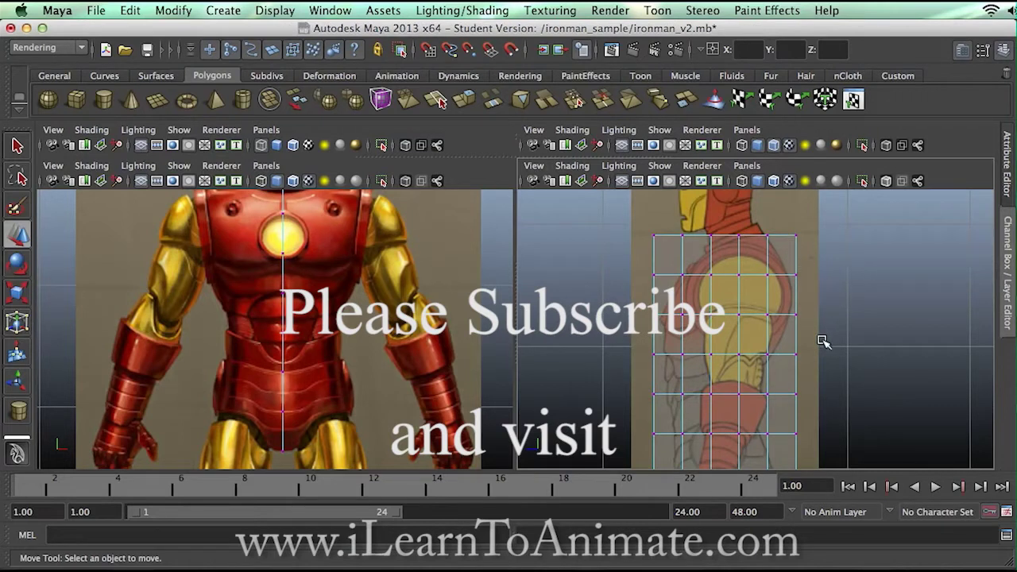
middle_click_drag(823, 341, 815, 262, "alt")
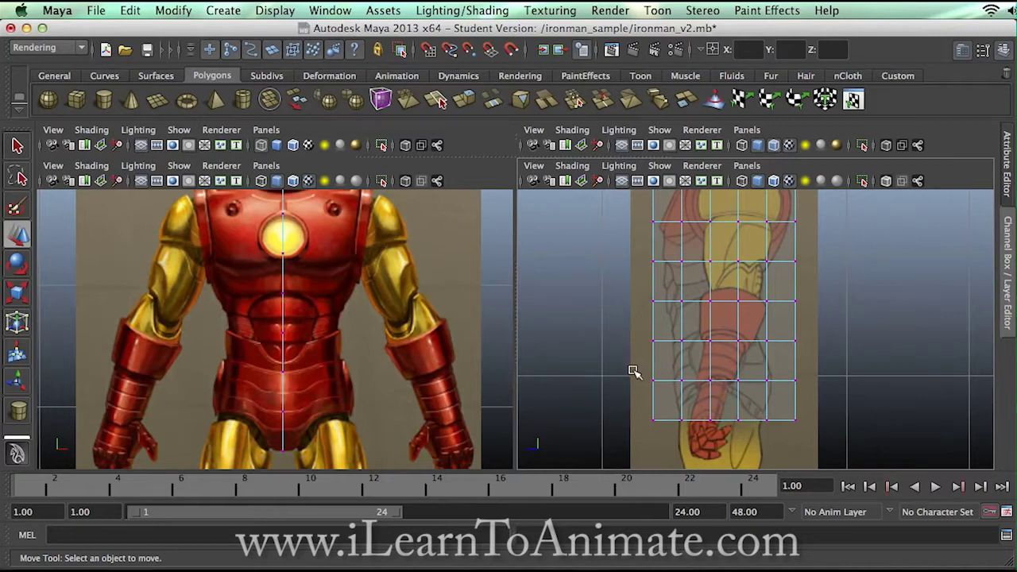
left_click_drag(634, 372, 849, 433)
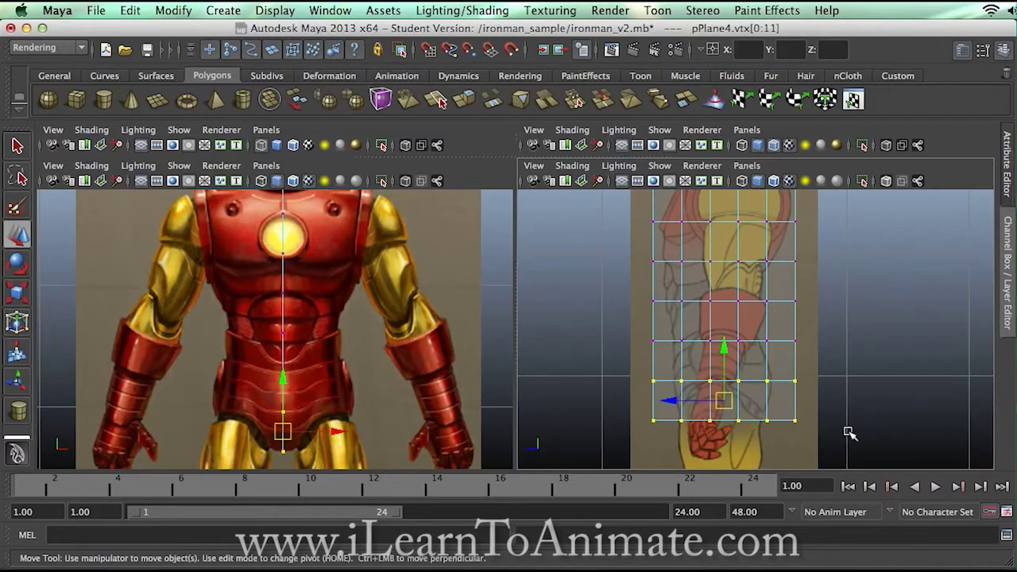
left_click(824, 402)
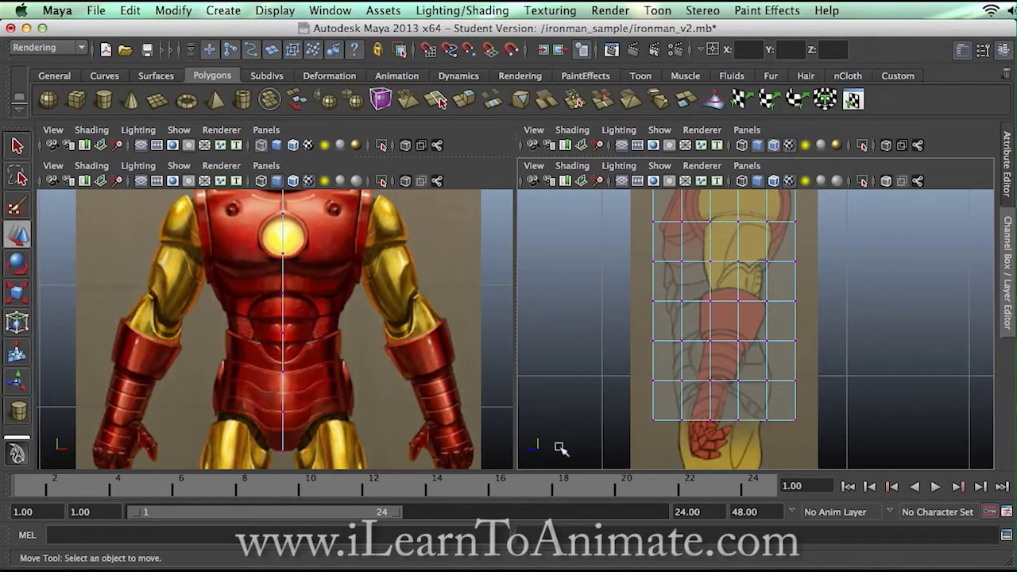
scroll(856, 374, "up", 3)
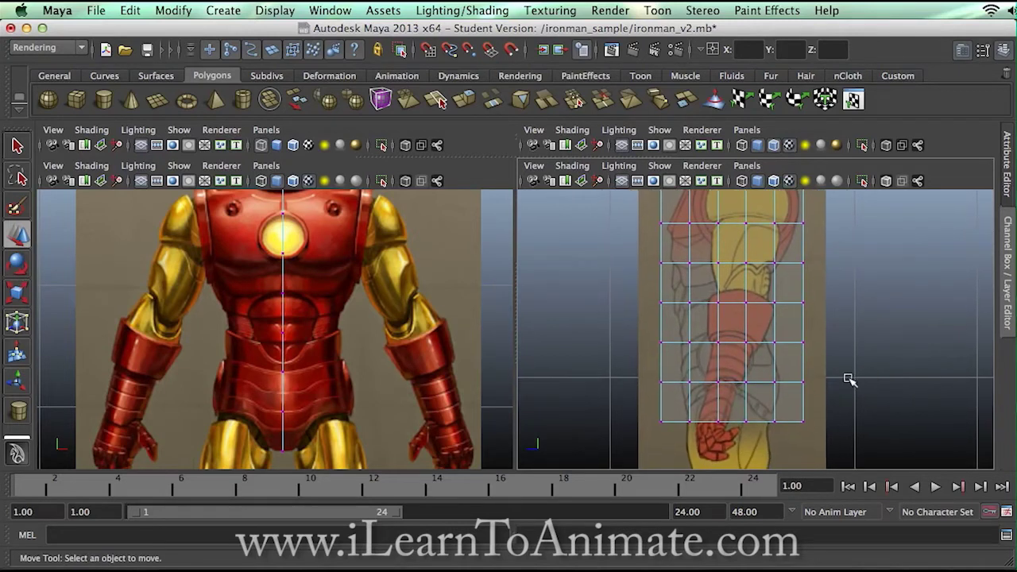
middle_click_drag(834, 398, 846, 372, "alt")
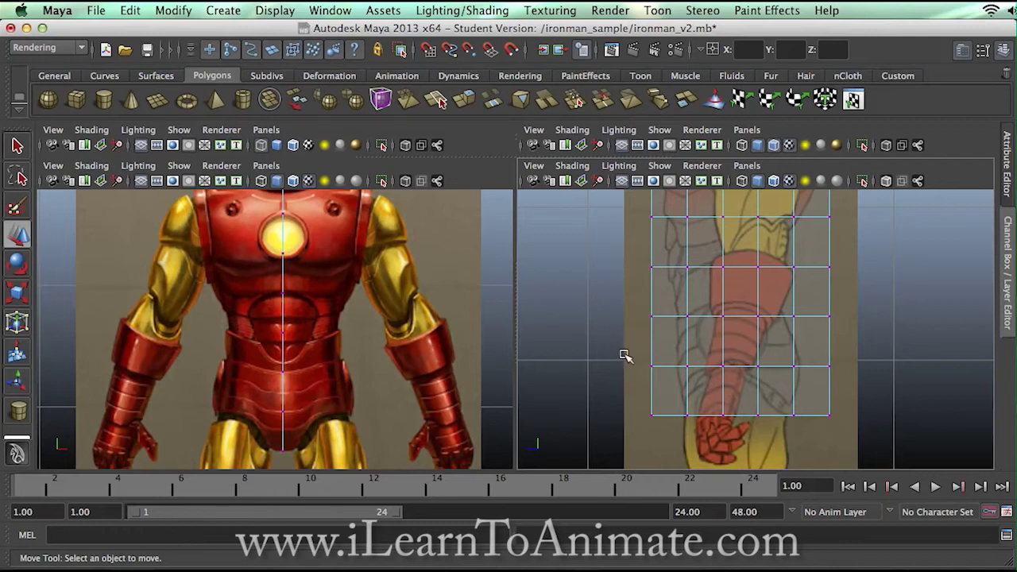
left_click_drag(624, 355, 890, 454)
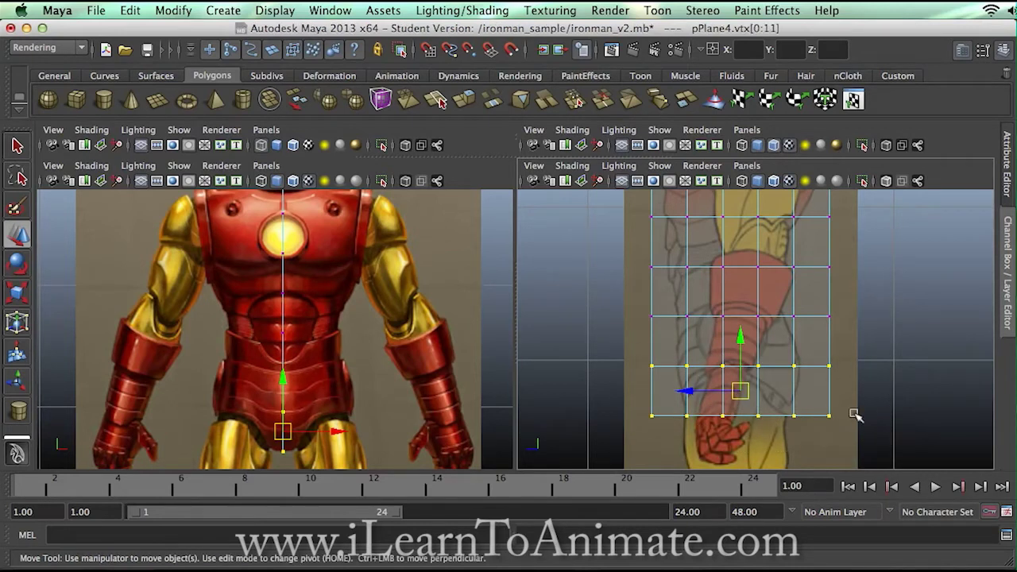
key("r")
left_click(806, 387)
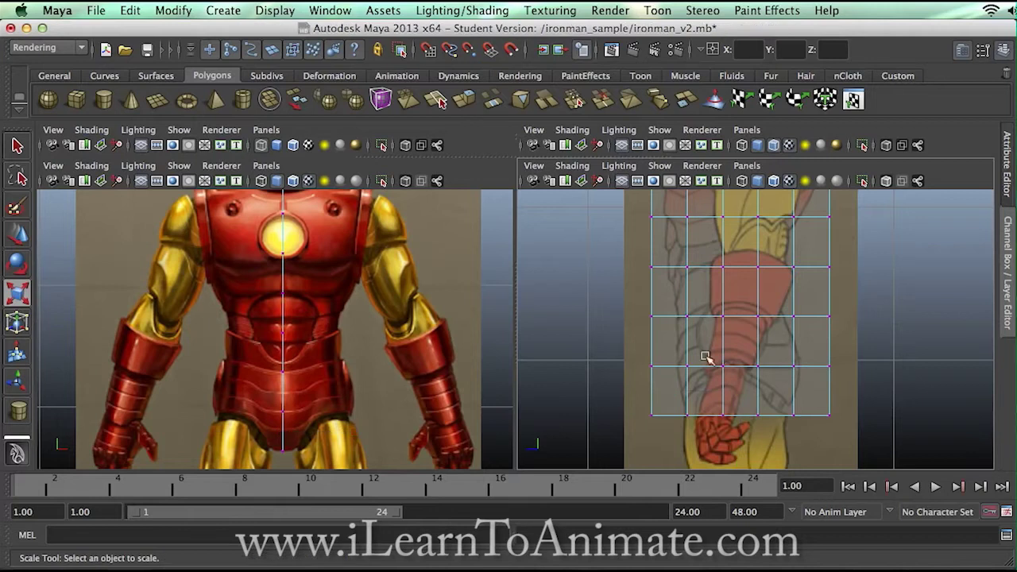
Scale the plane's two lowest vertex rows inward along the depth axis, narrowing the bottom row slightly more.
left_click_drag(611, 345, 888, 450)
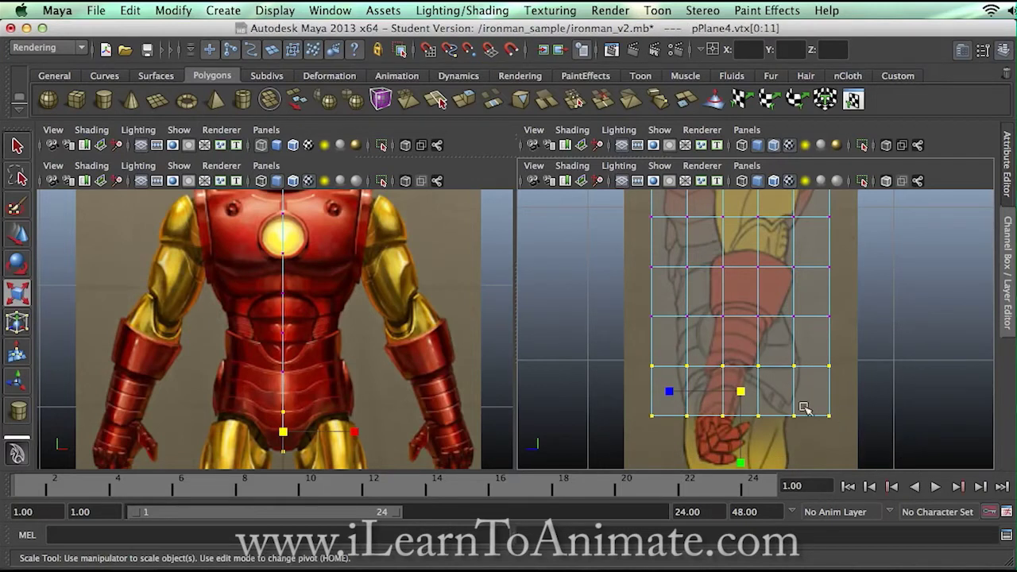
left_click(632, 352)
left_click_drag(611, 334, 870, 438)
left_click_drag(669, 391, 863, 461)
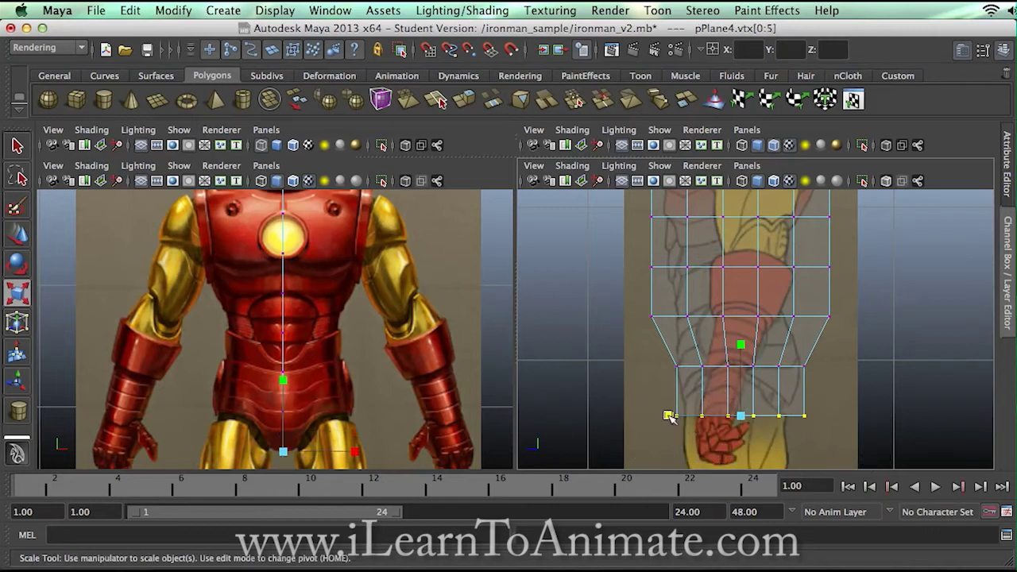
mouse_move(670, 416)
left_mouse_down()
mouse_move(652, 416)
mouse_move(675, 416)
left_mouse_up()
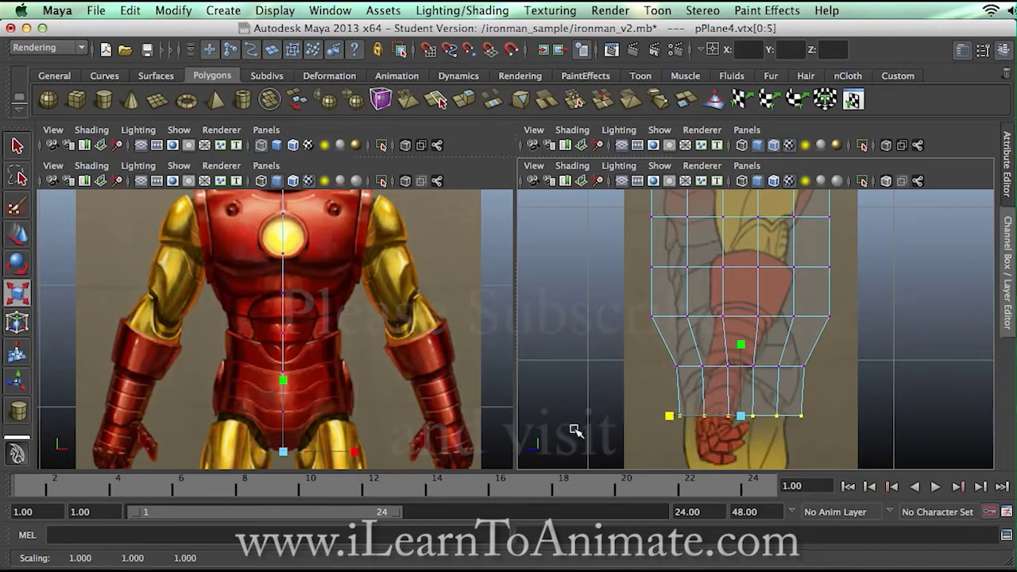
Move the bottom vertex row slightly upward and nudge it along the depth axis to fit the hips.
key("w")
left_click_drag(740, 367, 741, 352)
left_click_drag(685, 404, 688, 405)
Move the back-side vertices around the waist inward to follow the lower-back outline in the side view.
middle_click_drag(822, 342, 796, 391, "alt")
left_click_drag(821, 302, 719, 381)
left_click_drag(710, 341, 696, 341)
left_click_drag(819, 310, 765, 381)
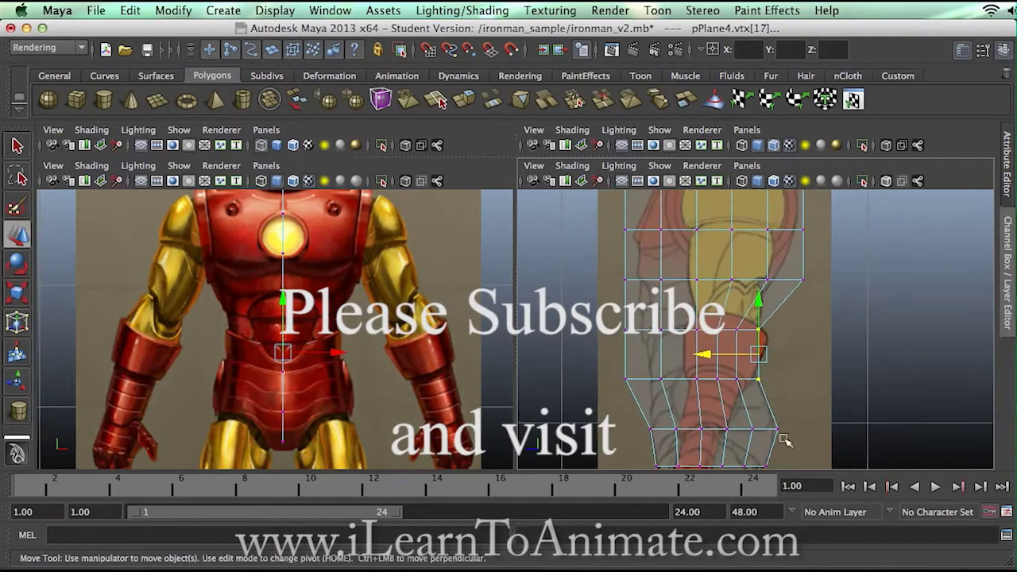
middle_click_drag(786, 286, 784, 424, "alt")
left_click_drag(801, 418, 771, 423)
Rotate the plane's top vertex row to match the shoulder slope and scale it narrower along the depth axis.
left_click_drag(822, 242, 636, 290)
key("e")
left_click_drag(783, 268, 762, 228)
key("r")
left_click_drag(653, 265, 690, 266)
key("e")
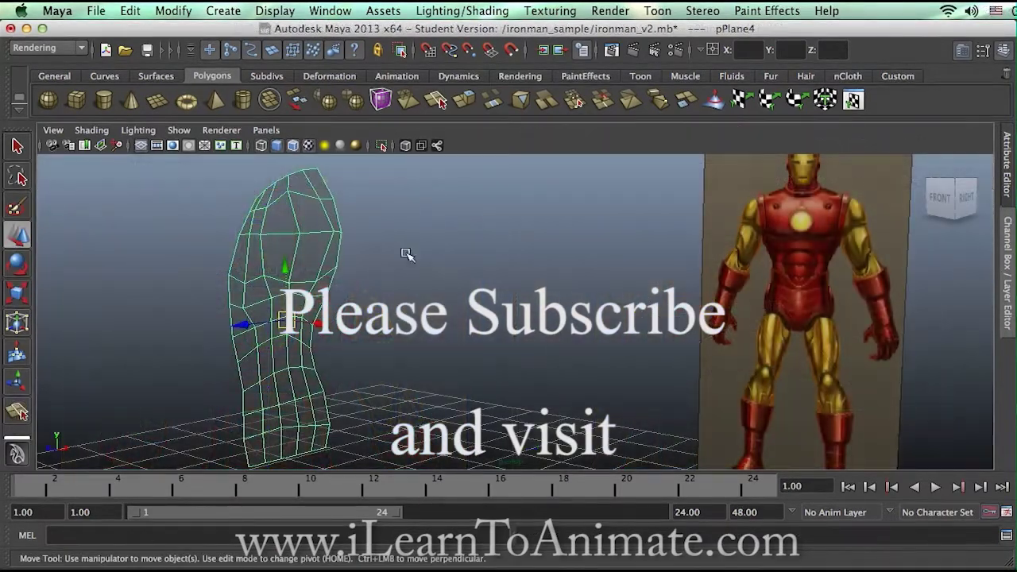
Extrude all of the plane's faces sideways to give the torso half thickness, and check its width against the front reference.
left_click_drag(374, 318, 445, 265, "alt")
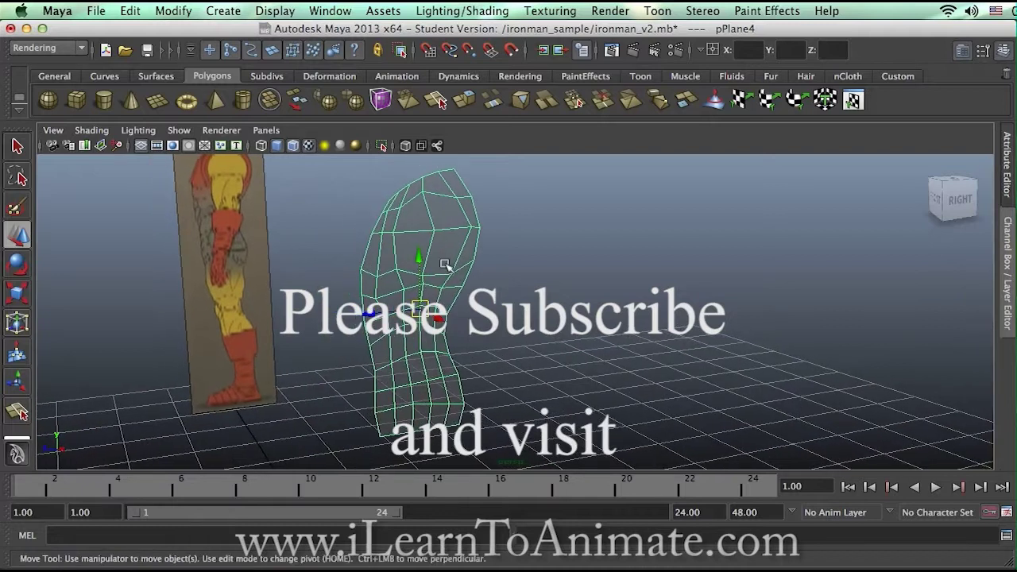
left_click(467, 104)
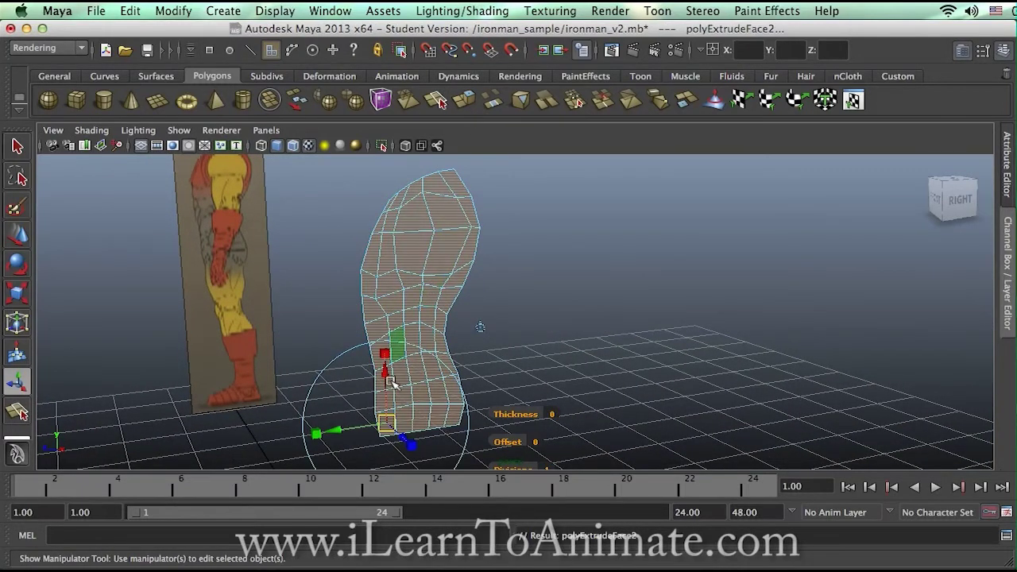
left_click_drag(392, 383, 443, 335, "alt")
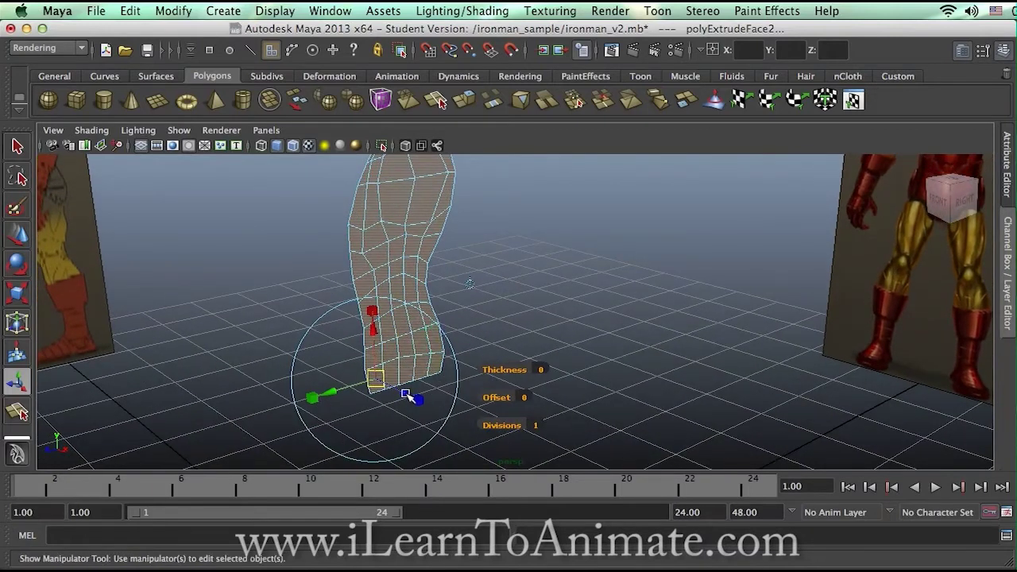
mouse_move(410, 398)
left_mouse_down()
mouse_move(433, 407)
mouse_move(424, 402)
left_mouse_up()
mouse_move(428, 325)
left_mouse_down("alt")
mouse_move(429, 334)
mouse_move(463, 327)
mouse_move(481, 363)
mouse_move(479, 286)
mouse_move(379, 295)
mouse_move(452, 331)
mouse_move(502, 338)
mouse_move(410, 332)
left_mouse_up("alt")
key("space")
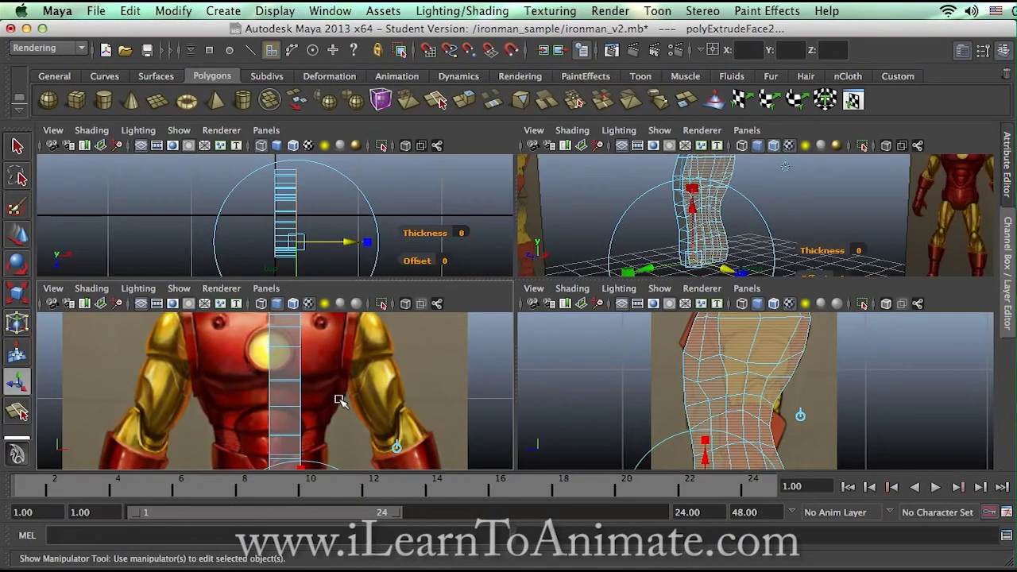
middle_click_drag(340, 401, 333, 381, "alt")
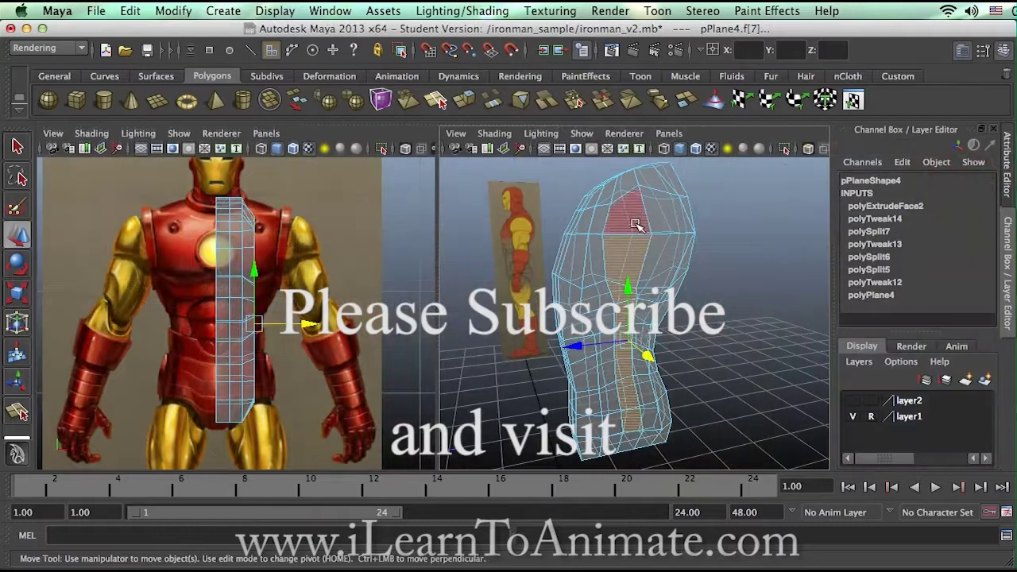
Widen the torso's outer side toward the front reference's outline and apply the edge utilities to a selected edge of the mesh.
left_click(280, 232)
left_click_drag(604, 318, 512, 349, "alt")
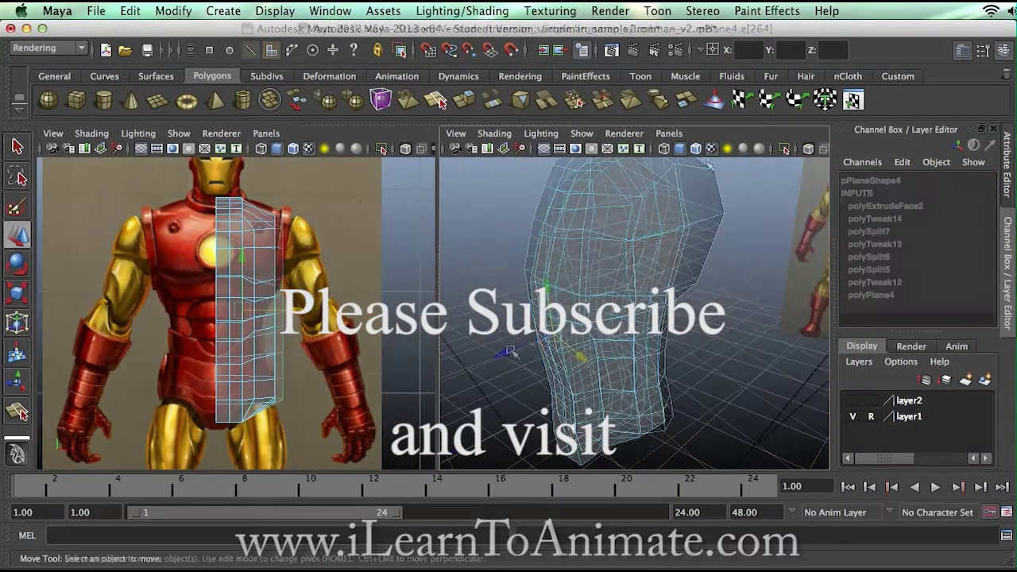
left_click(579, 357)
right_click_drag(577, 342, 649, 355, "ctrl")
left_click_drag(588, 302, 515, 282, "alt")
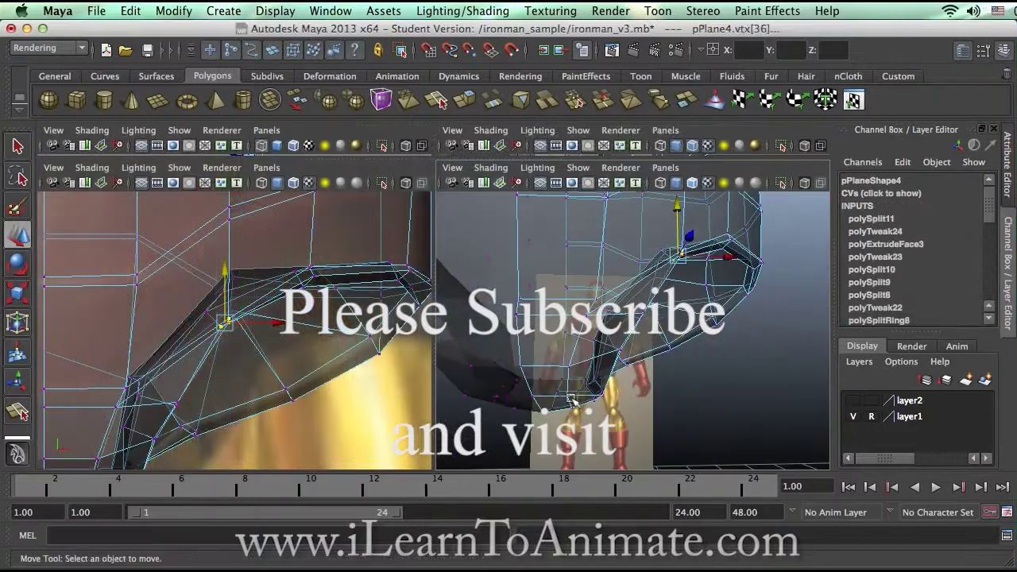
Select the vertex at the bottom of the crotch and return the torso mesh to object mode.
left_click(570, 399)
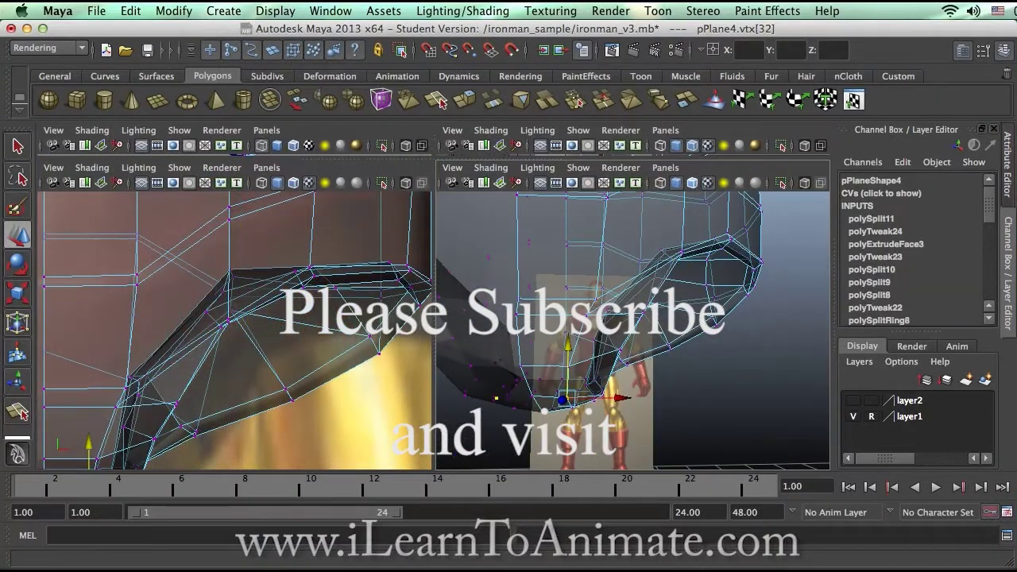
left_click_drag(604, 381, 564, 381, "alt")
right_click_drag(699, 350, 612, 338, "alt")
middle_click_drag(702, 336, 677, 347, "alt")
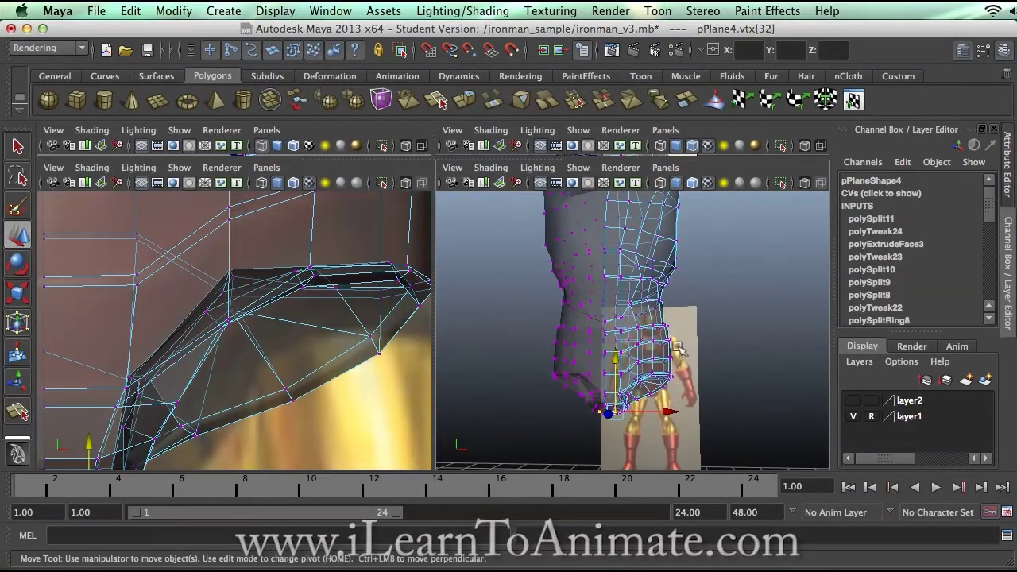
right_click_drag(663, 341, 697, 319)
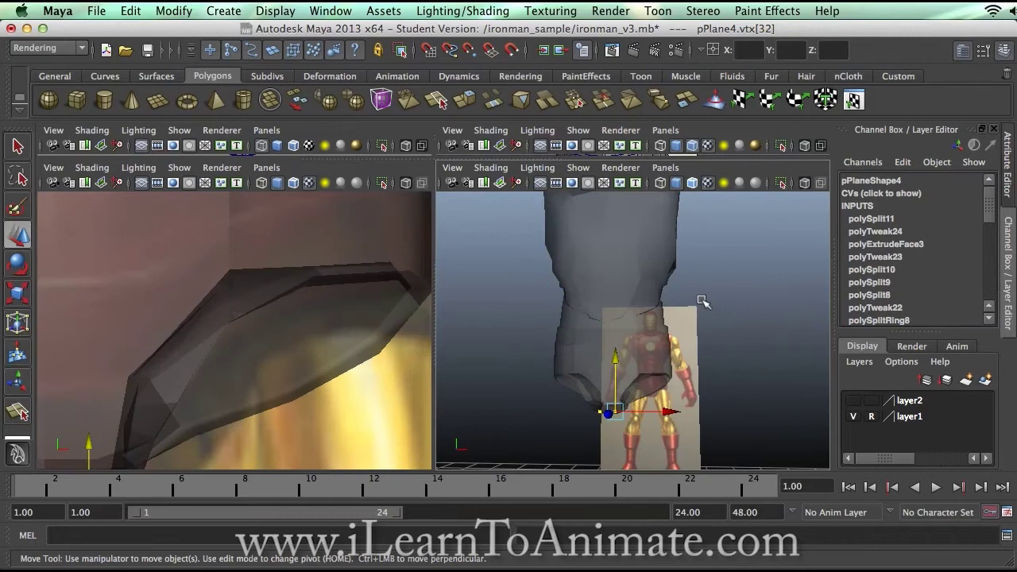
Display the wireframe over the shaded torso and examine its shape from the front, side and back.
left_click_drag(702, 301, 645, 373, "alt")
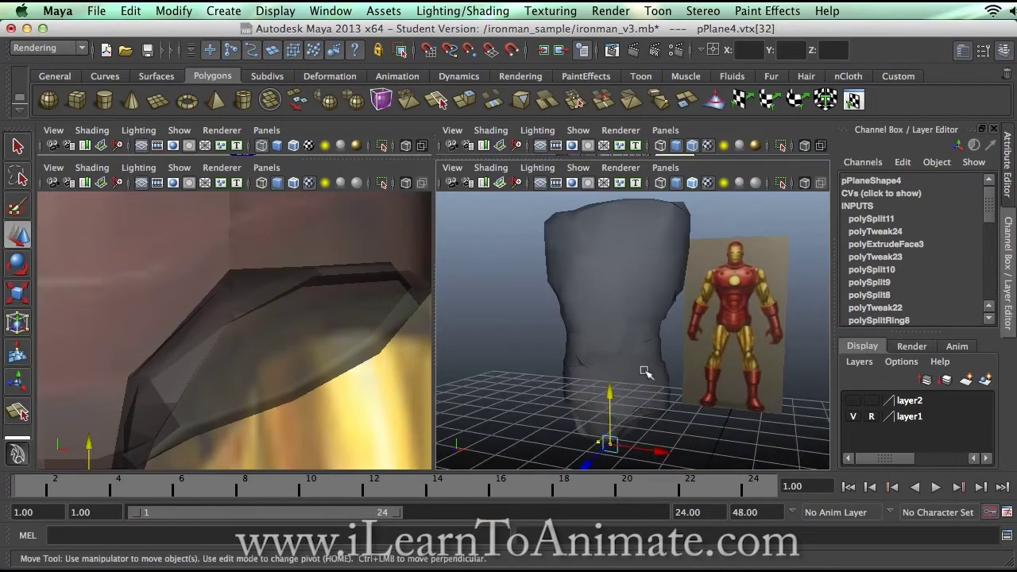
left_click(692, 182)
left_click_drag(632, 310, 523, 313, "alt")
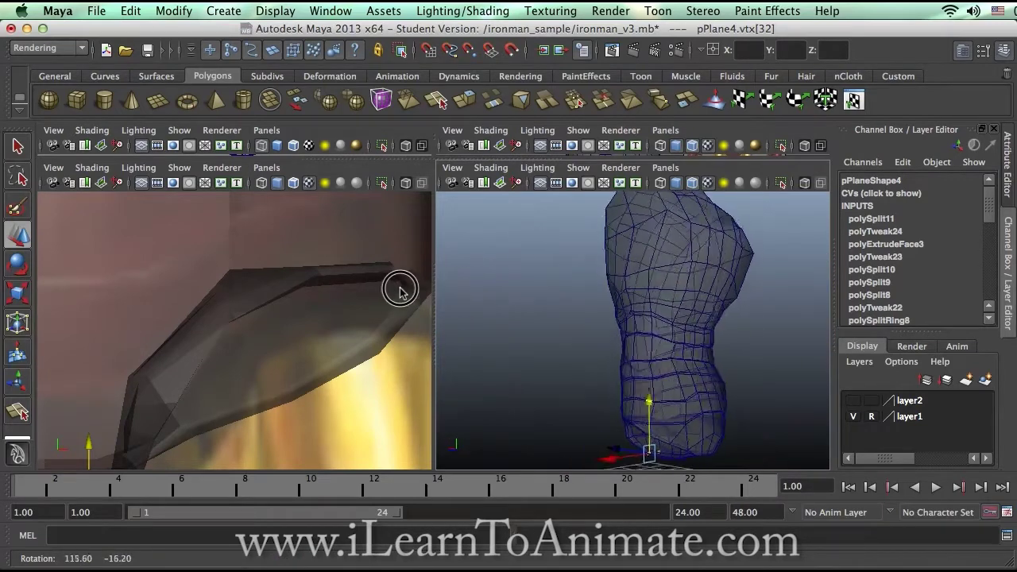
left_click_drag(592, 326, 660, 306, "alt")
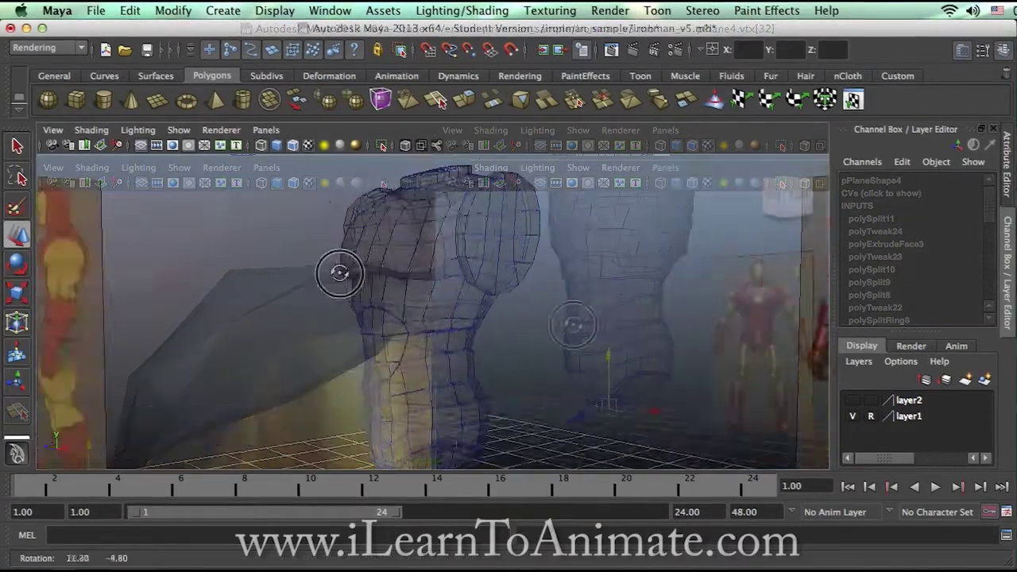
left_click_drag(336, 268, 282, 266, "alt")
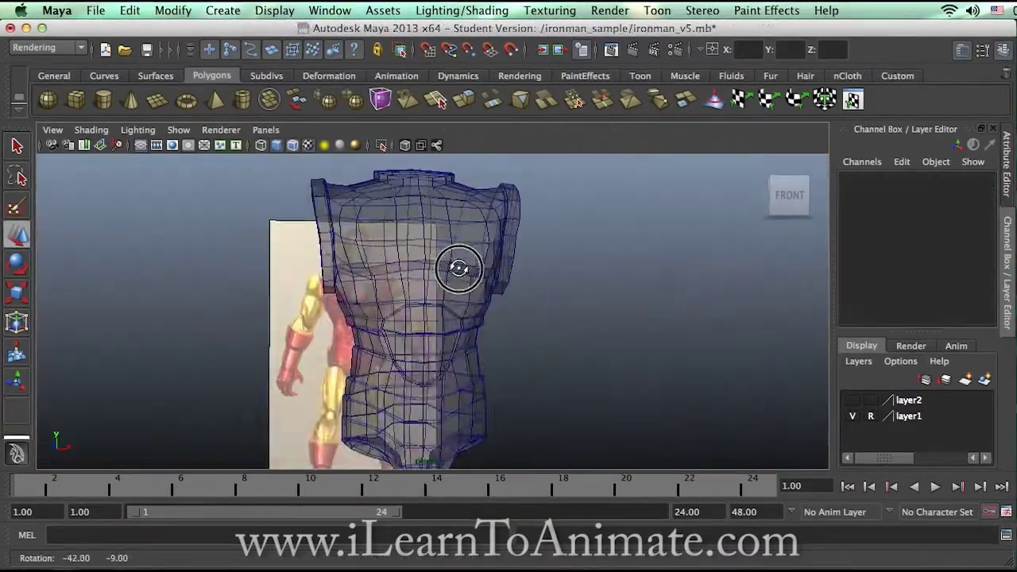